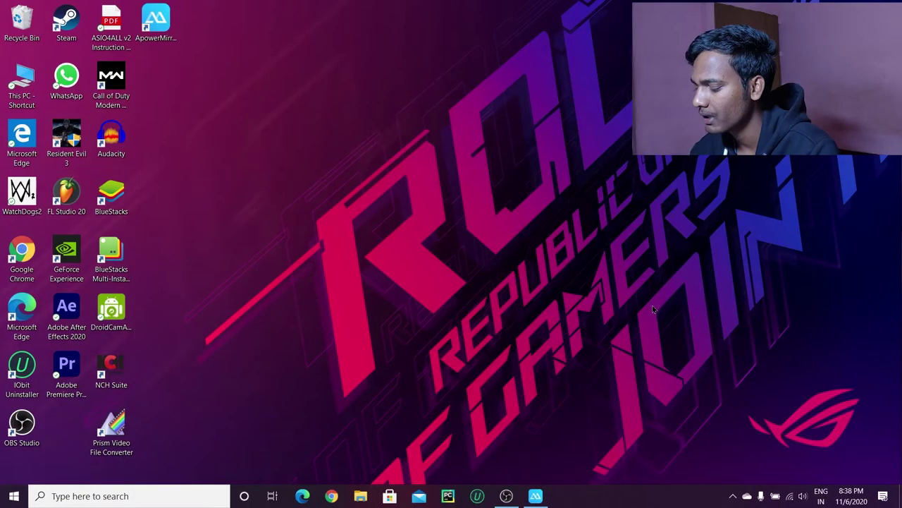
# - From the battery tray icon's Power Options, select Balanced and then the High Performance power plan
pyautogui.rightClick(777, 498)
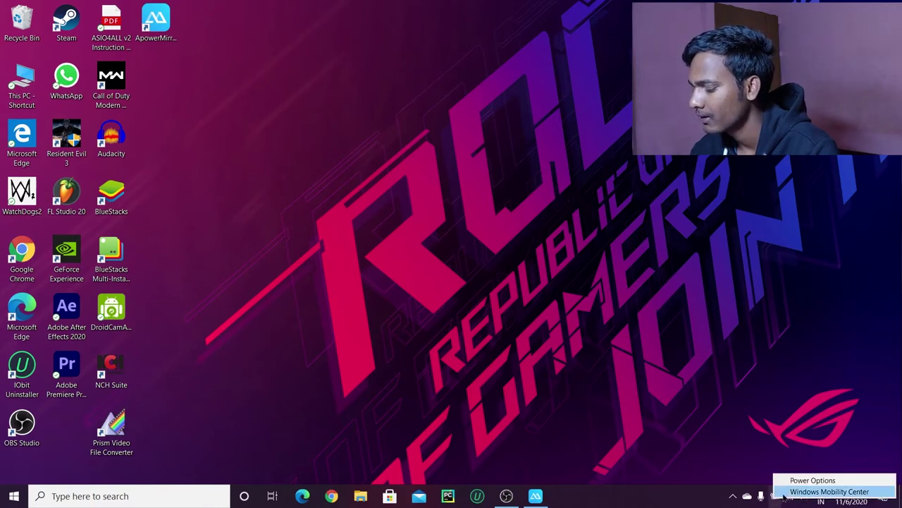
pyautogui.click(827, 484)
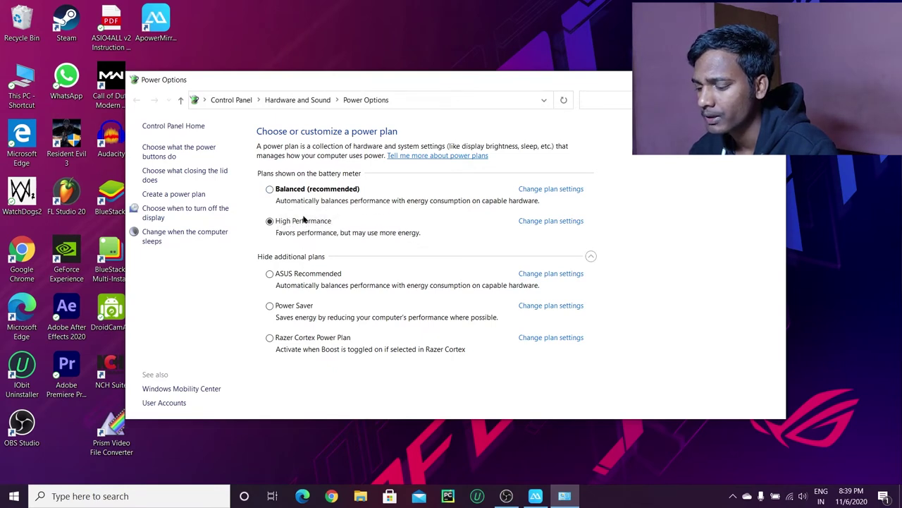
pyautogui.click(270, 189)
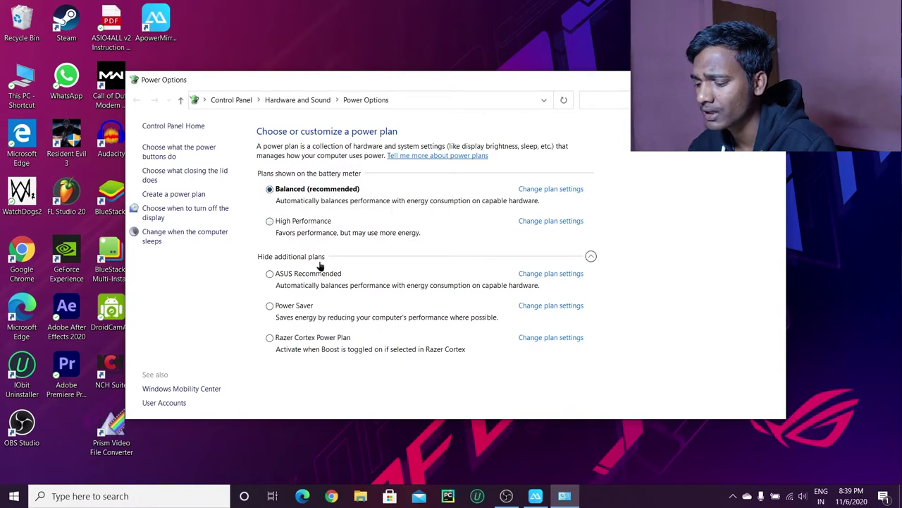
pyautogui.click(269, 221)
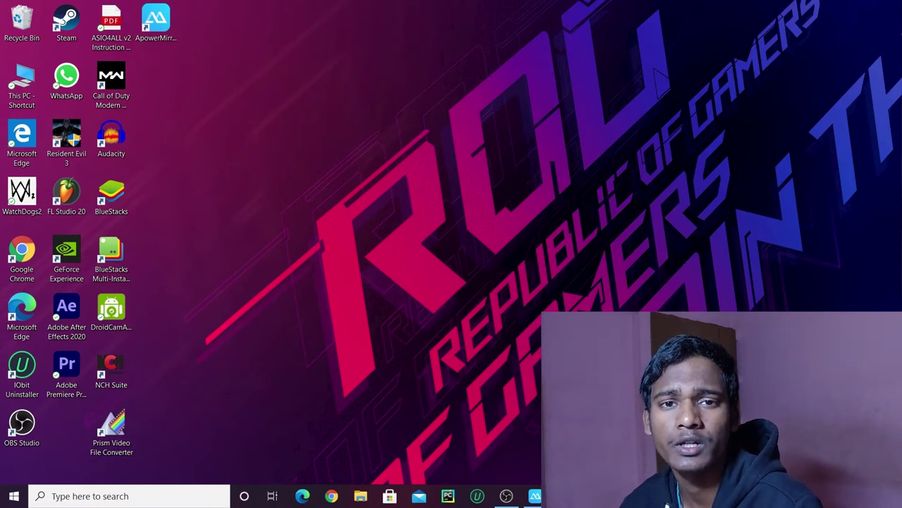
# - From the desktop menu, set NVIDIA Control Panel's 3D image preference slider to Performance and apply it
pyautogui.rightClick(337, 187)
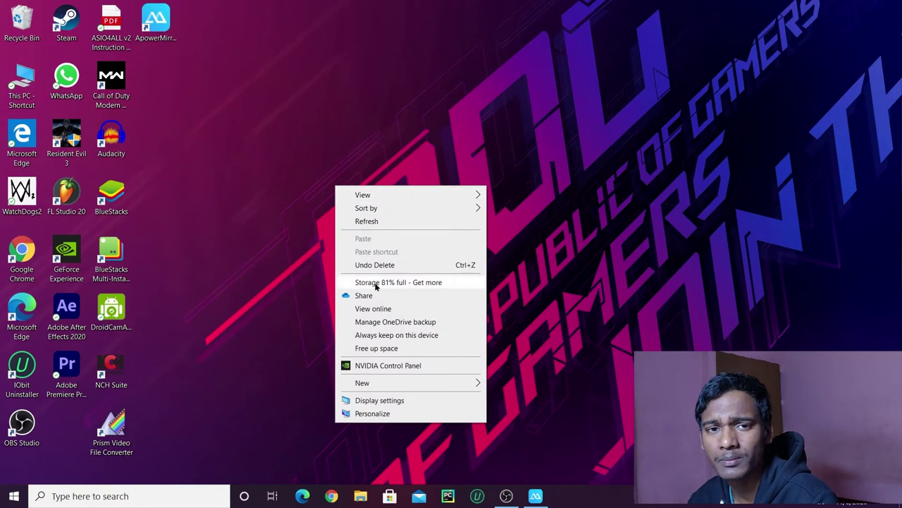
pyautogui.click(374, 365)
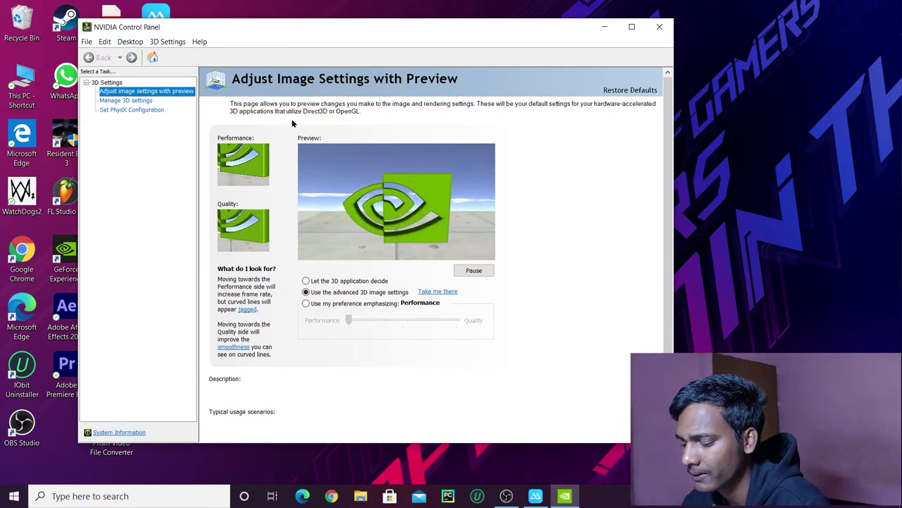
pyautogui.click(305, 303)
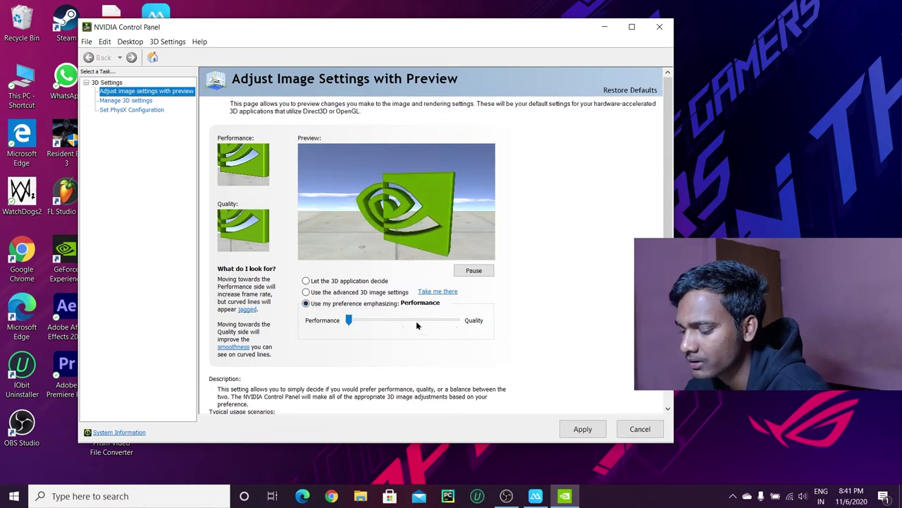
pyautogui.moveTo(347, 320)
pyautogui.mouseDown()
pyautogui.moveTo(458, 323)
pyautogui.moveTo(343, 319)
pyautogui.mouseUp()
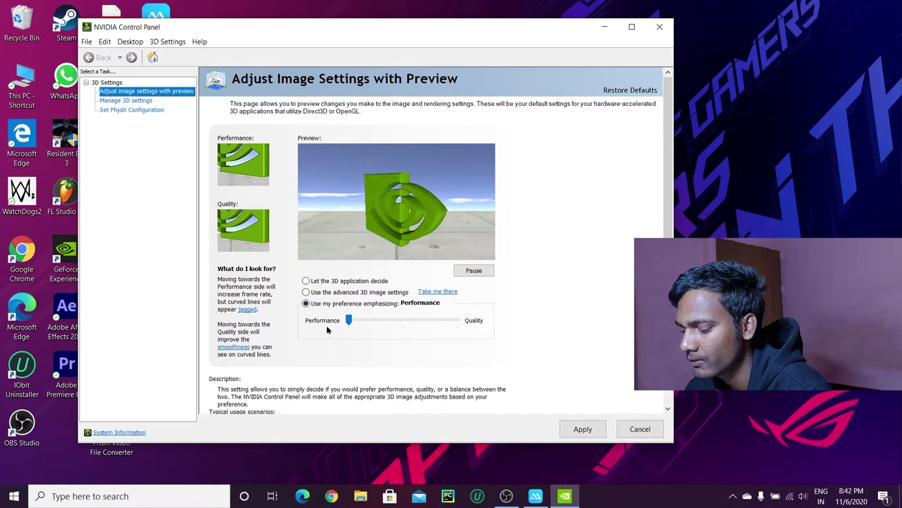
pyautogui.click(583, 430)
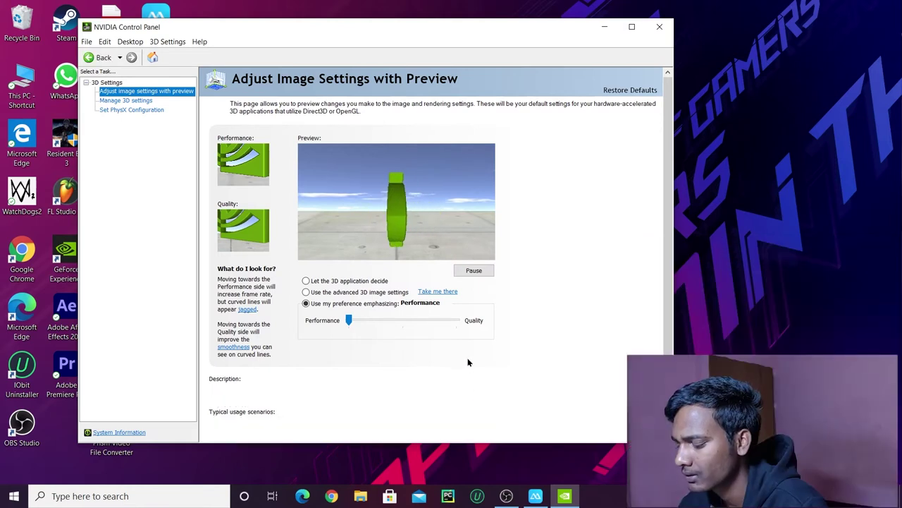
# - On Manage 3D Settings, set the preferred graphics processor to the high-performance NVIDIA processor
pyautogui.click(140, 101)
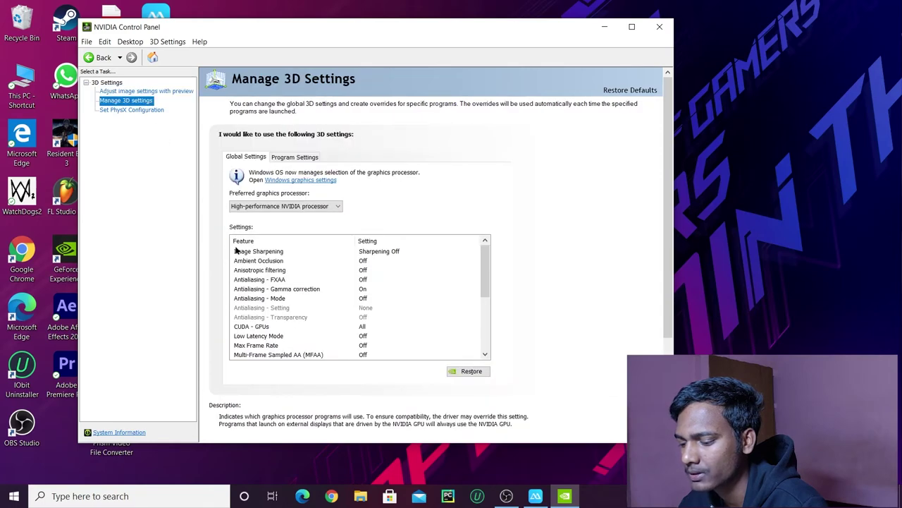
pyautogui.click(255, 207)
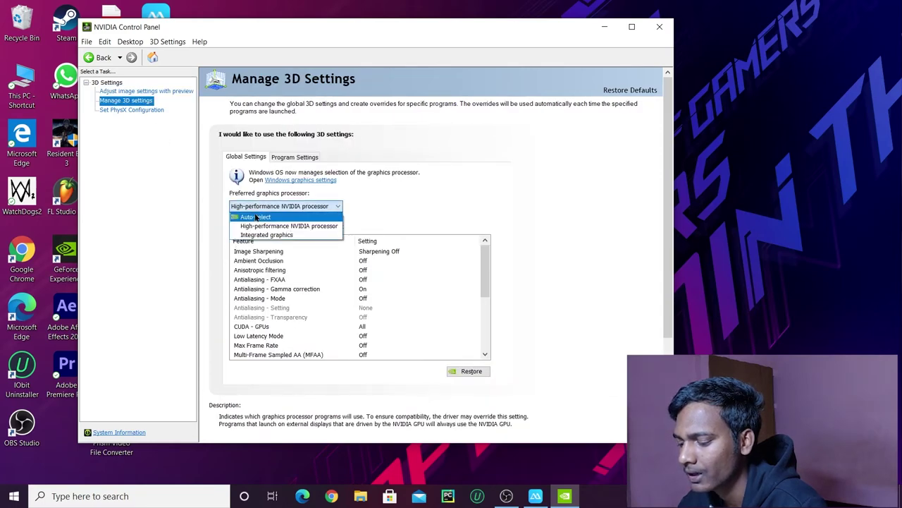
pyautogui.click(258, 217)
pyautogui.click(277, 205)
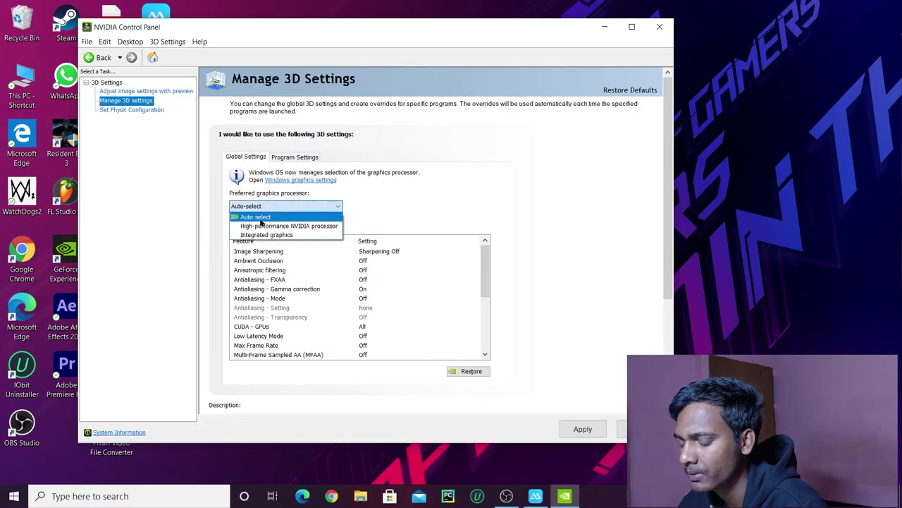
pyautogui.click(255, 217)
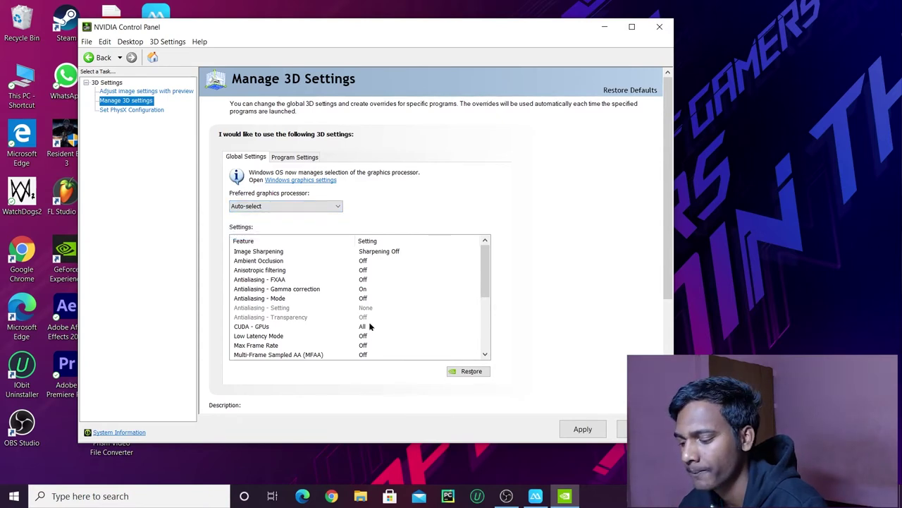
pyautogui.click(308, 209)
pyautogui.click(287, 227)
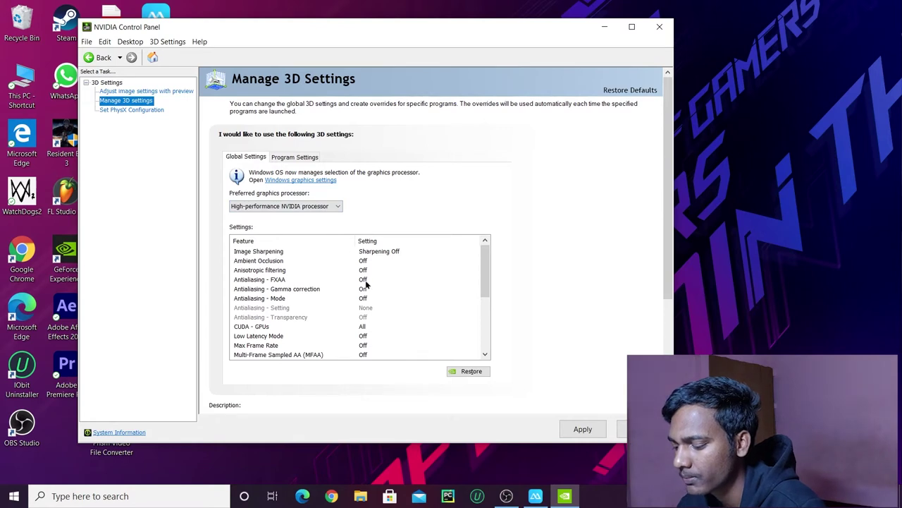
# - Set the global OpenGL rendering GPU to GeForce GTX 1650
pyautogui.scroll(-2, 363, 344)
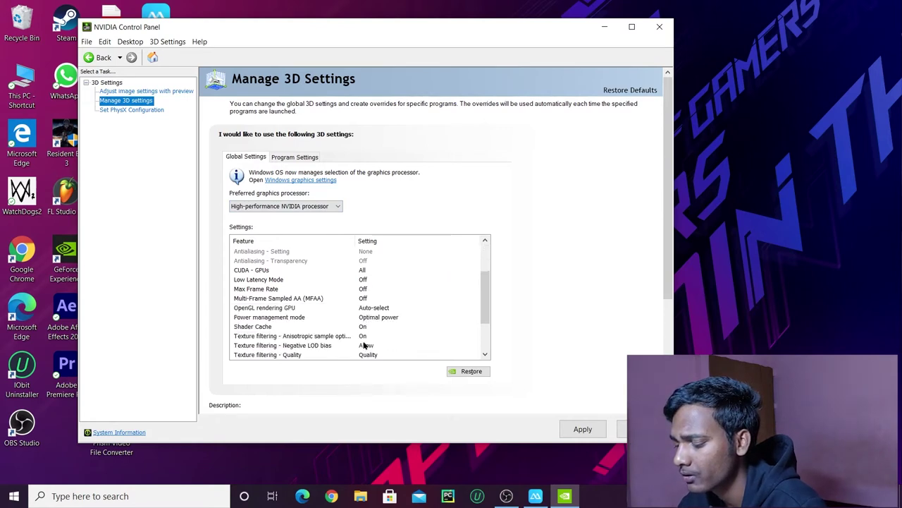
pyautogui.scroll(2, 364, 344)
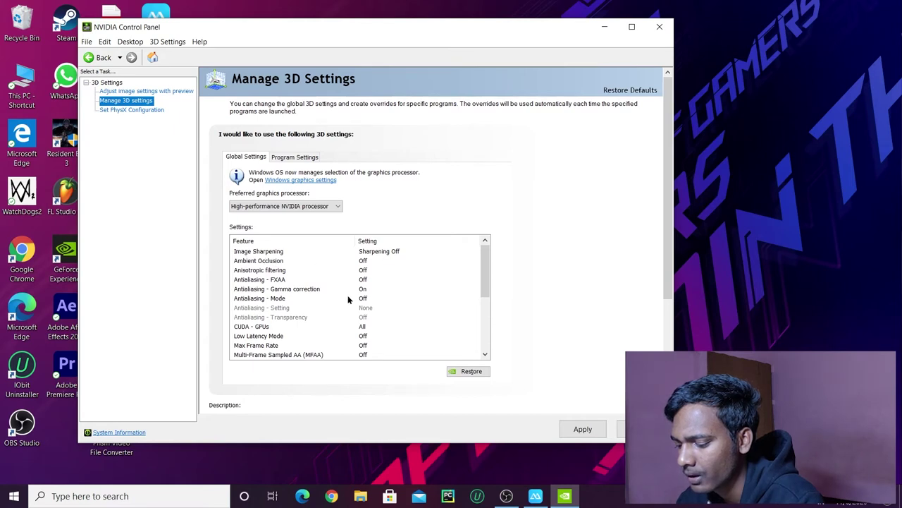
pyautogui.scroll(-1, 338, 316)
pyautogui.scroll(-1, 388, 313)
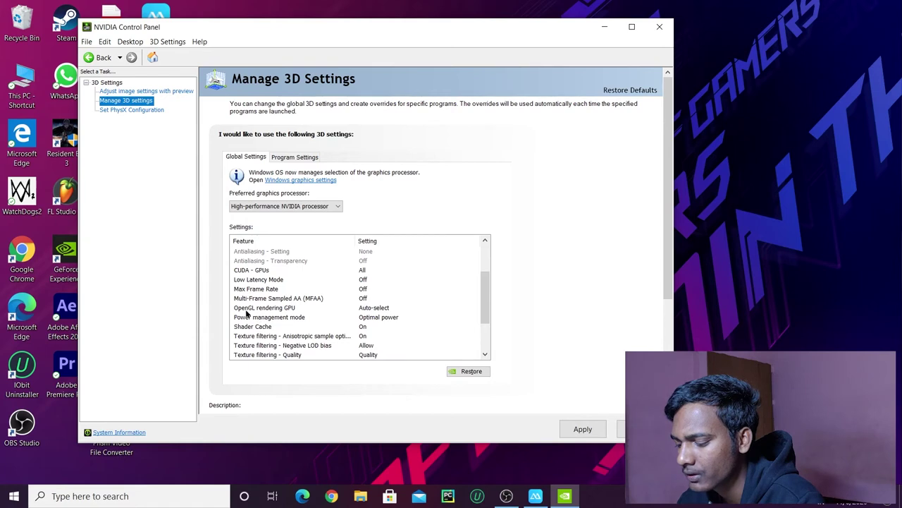
pyautogui.click(385, 309)
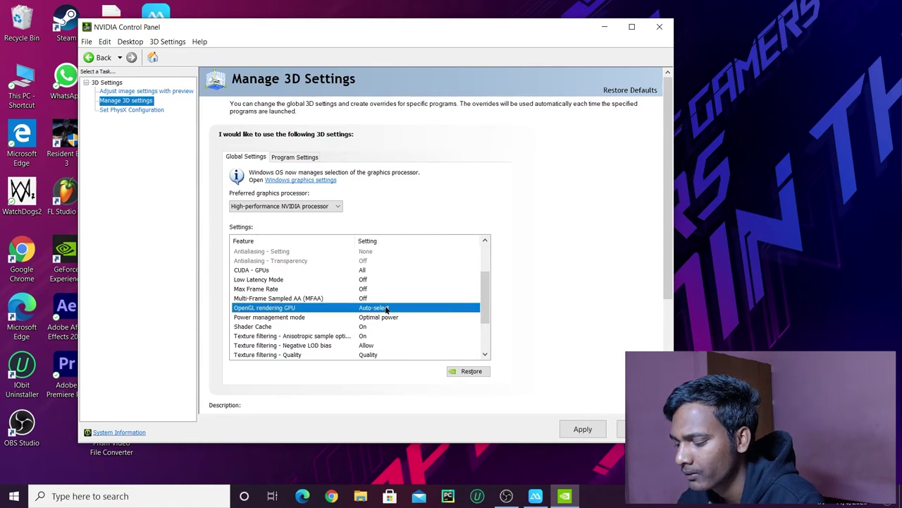
pyautogui.click(386, 309)
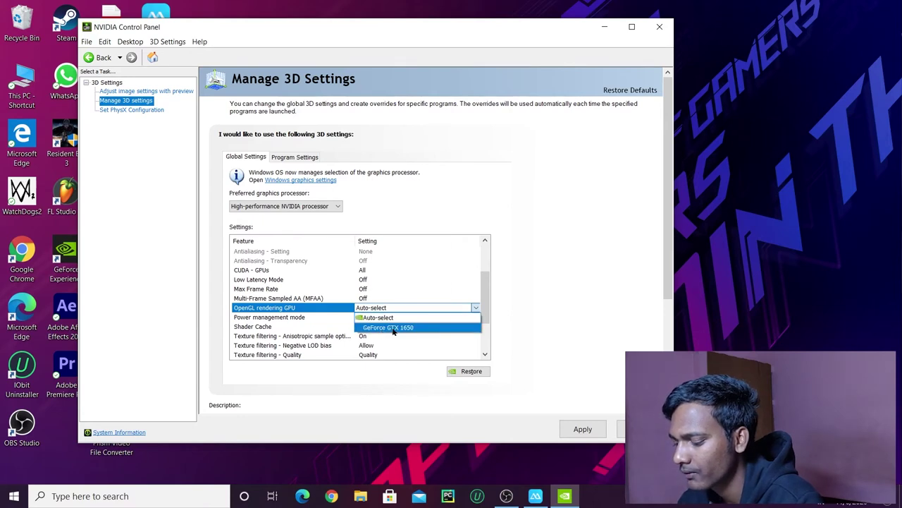
pyautogui.click(400, 327)
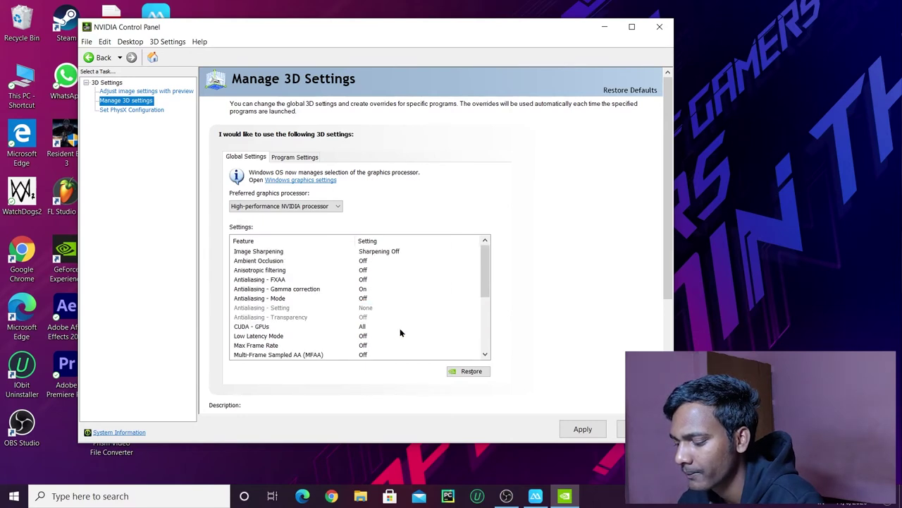
pyautogui.click(379, 309)
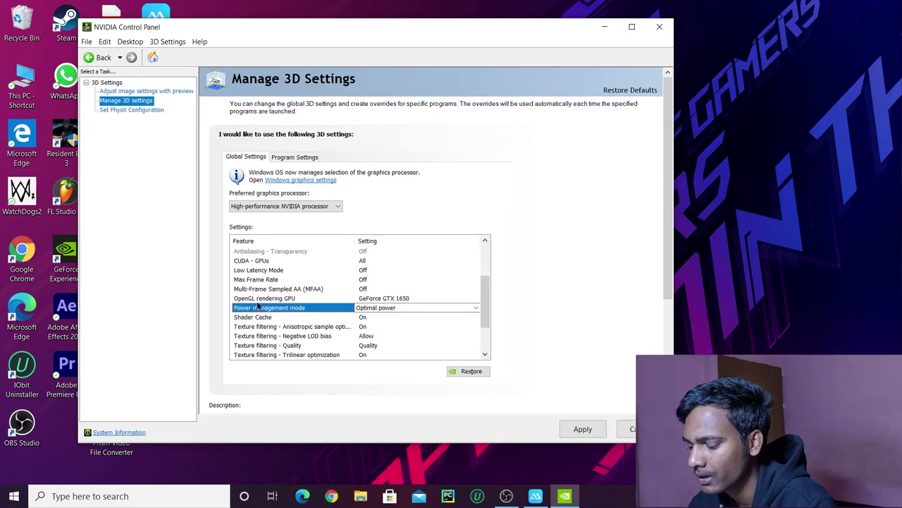
# - Set Power management mode to Prefer maximum performance
pyautogui.click(363, 311)
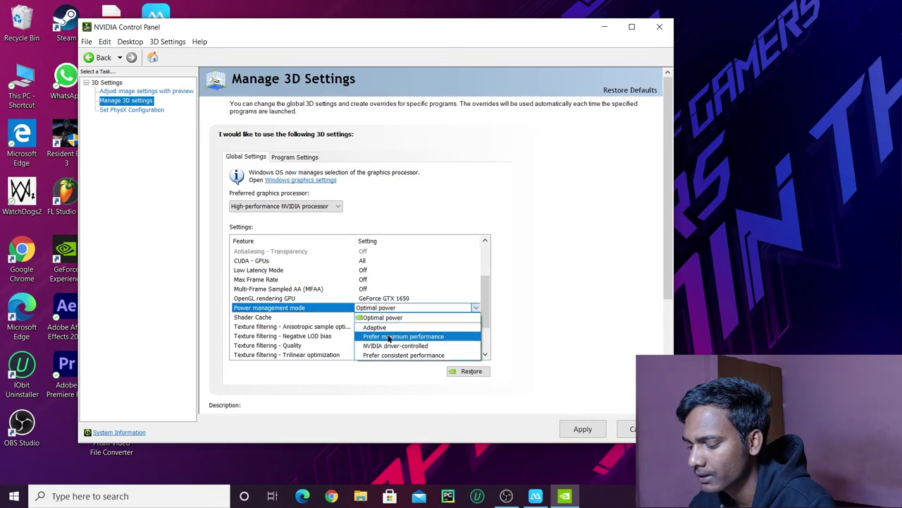
pyautogui.click(389, 336)
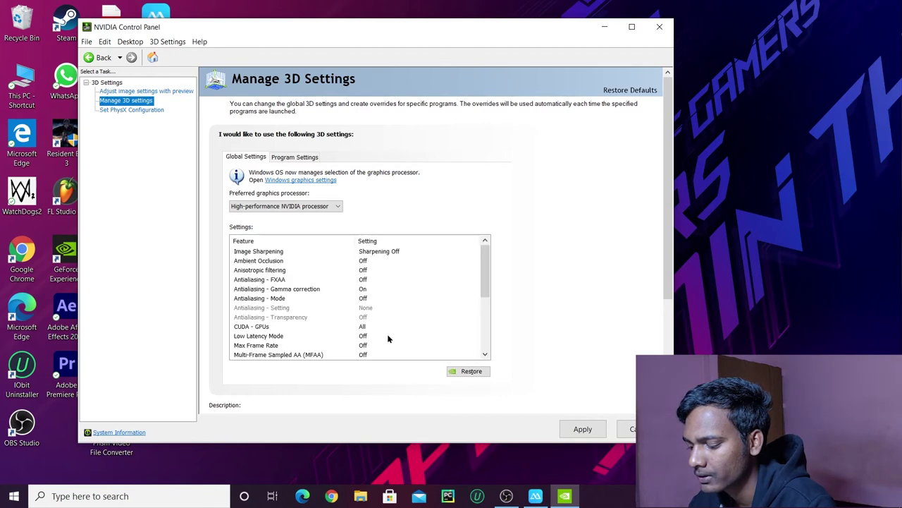
pyautogui.scroll(-3, 418, 303)
pyautogui.click(418, 298)
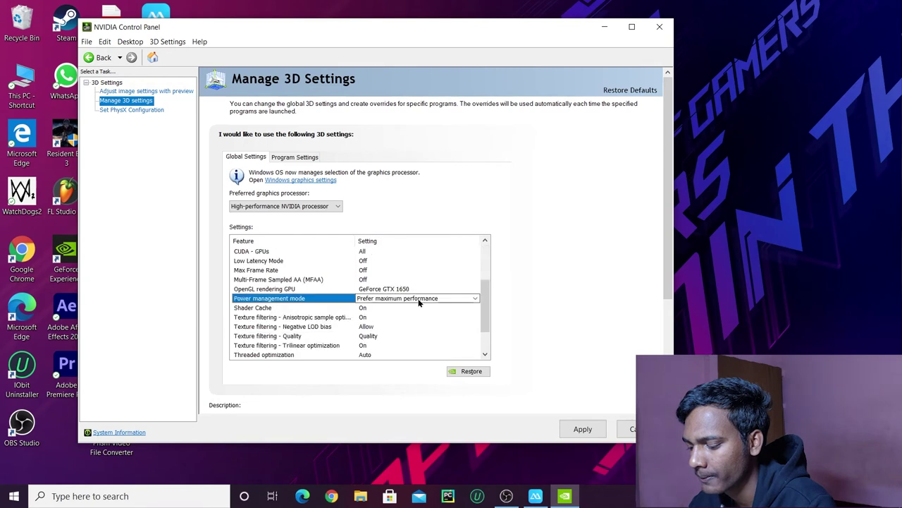
pyautogui.click(418, 298)
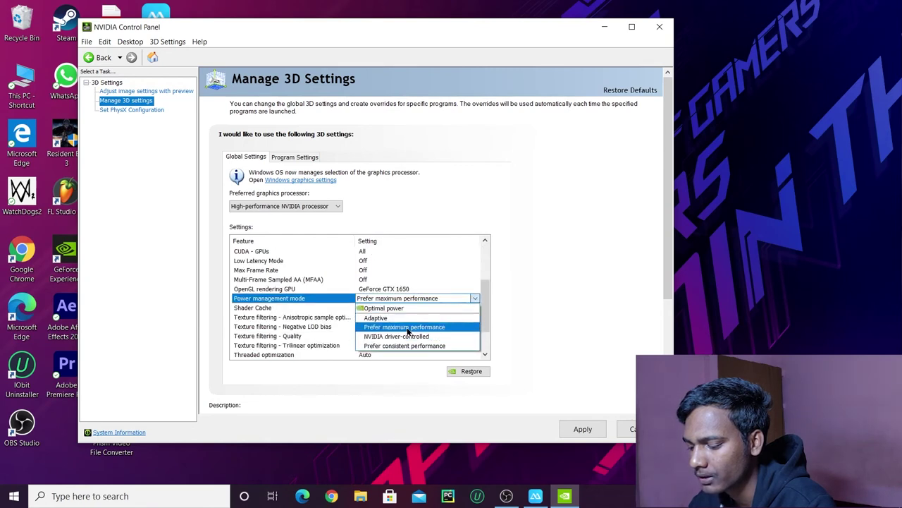
pyautogui.click(404, 327)
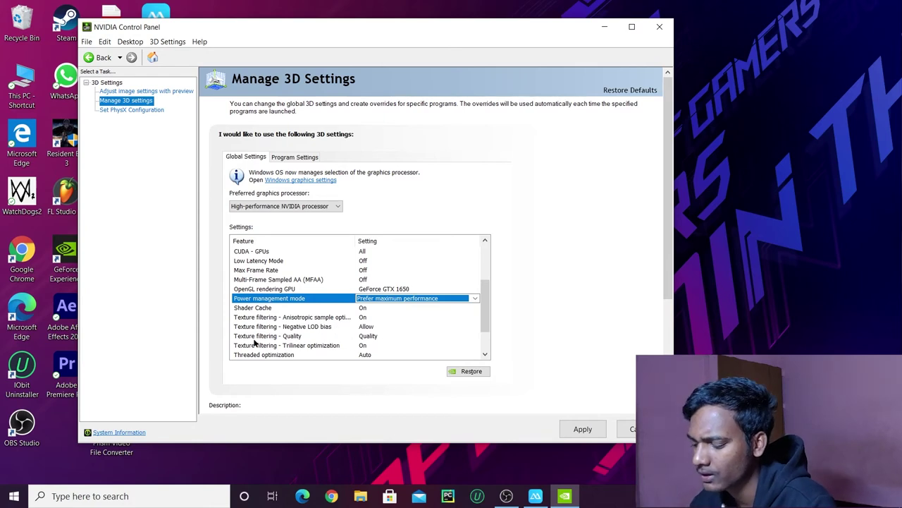
# - Set Texture filtering - Quality to High performance and apply the global 3D settings
pyautogui.click(372, 336)
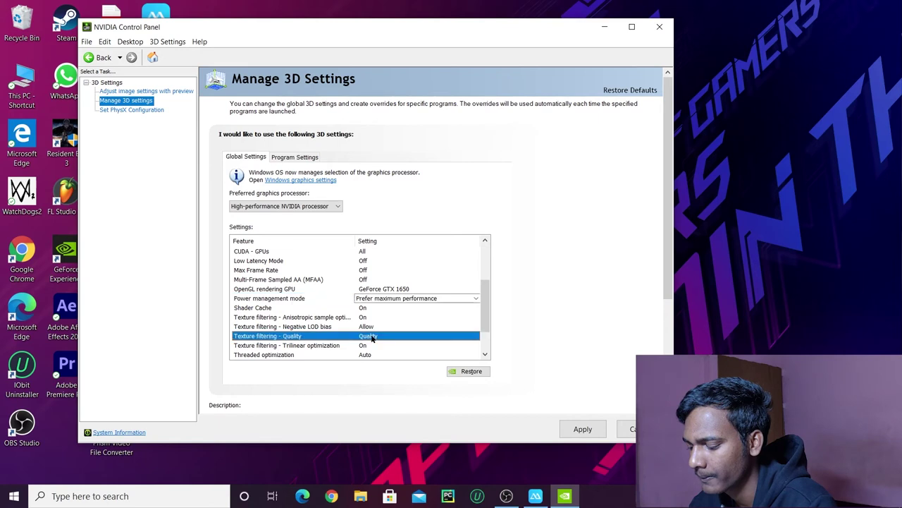
pyautogui.click(381, 337)
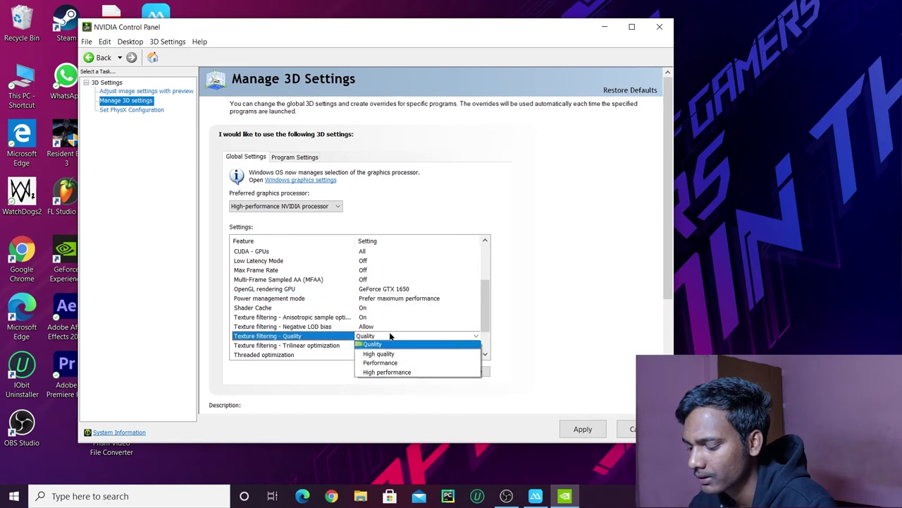
pyautogui.click(380, 339)
pyautogui.click(379, 339)
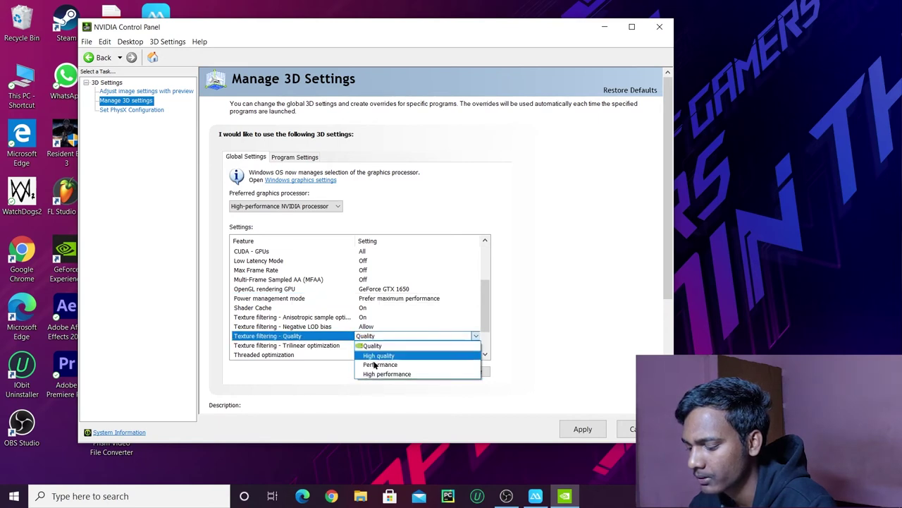
pyautogui.click(407, 377)
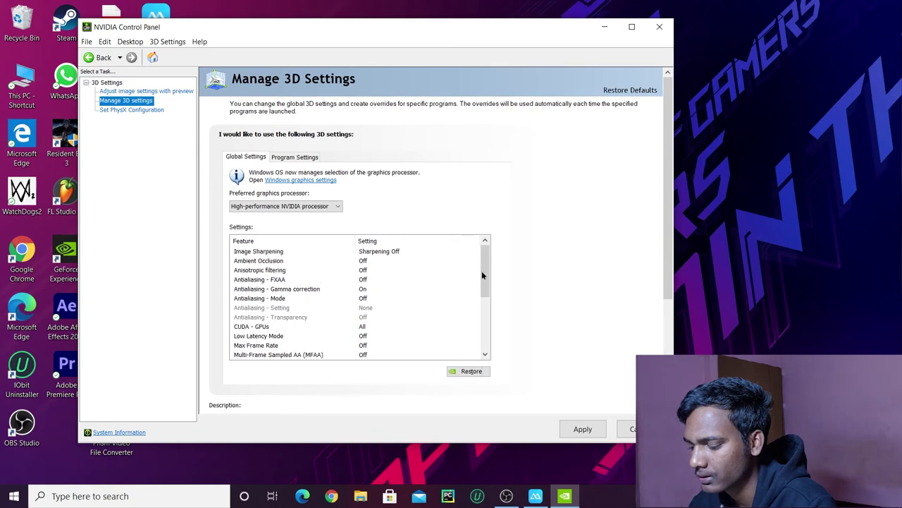
pyautogui.moveTo(486, 273); pyautogui.dragTo(491, 321)
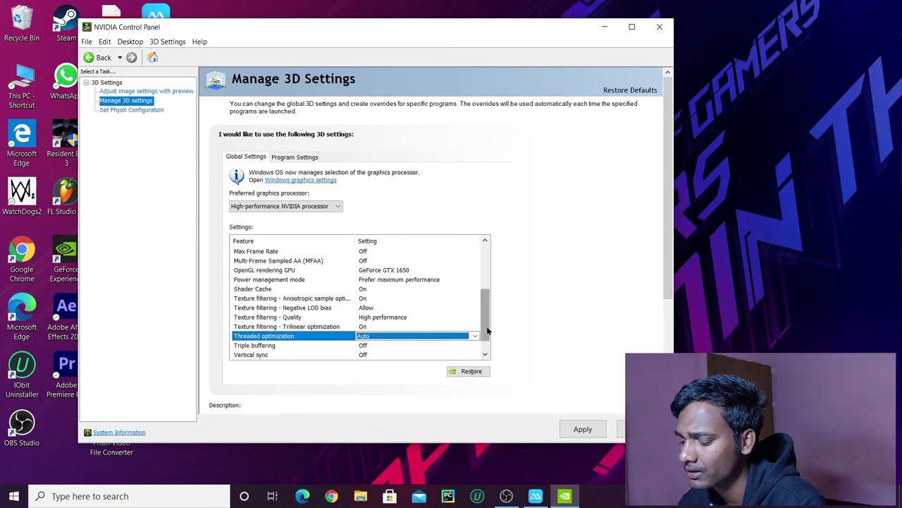
pyautogui.click(578, 429)
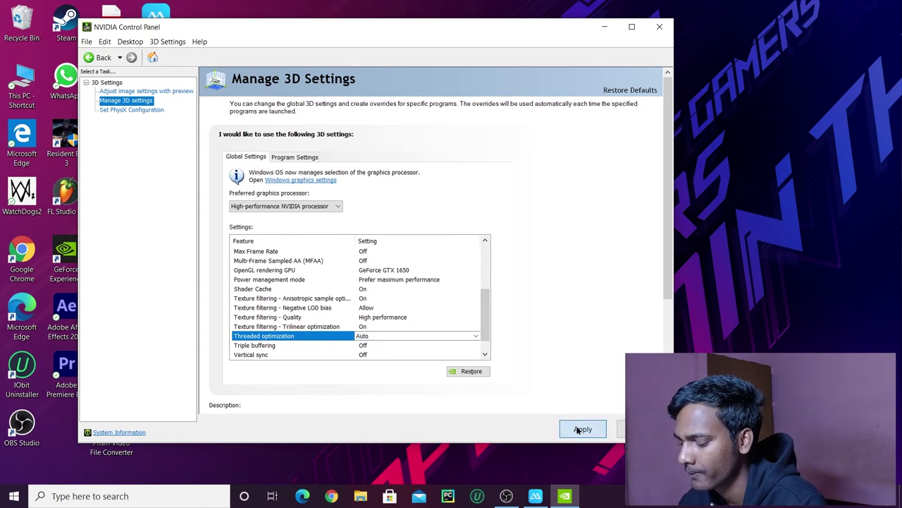
pyautogui.click(138, 110)
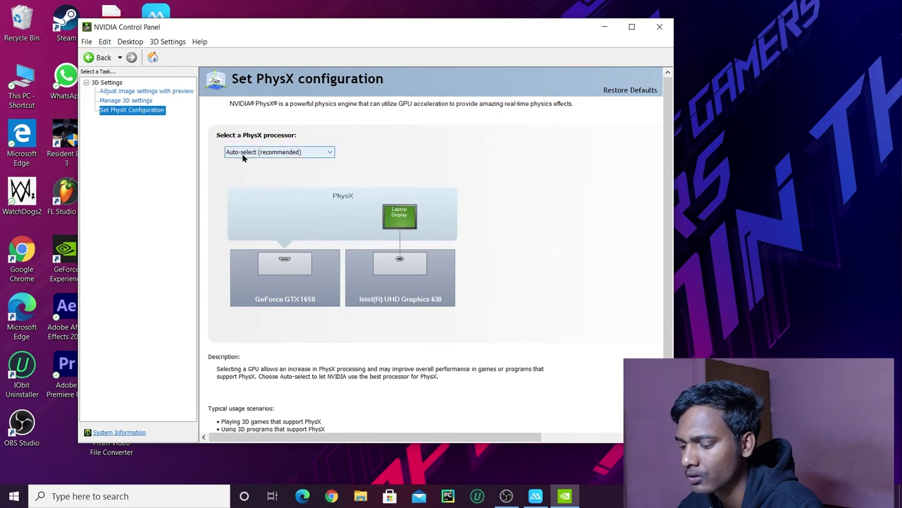
# - Select GeForce GTX 1650 as the PhysX processor, apply it, and close NVIDIA Control Panel
pyautogui.click(277, 154)
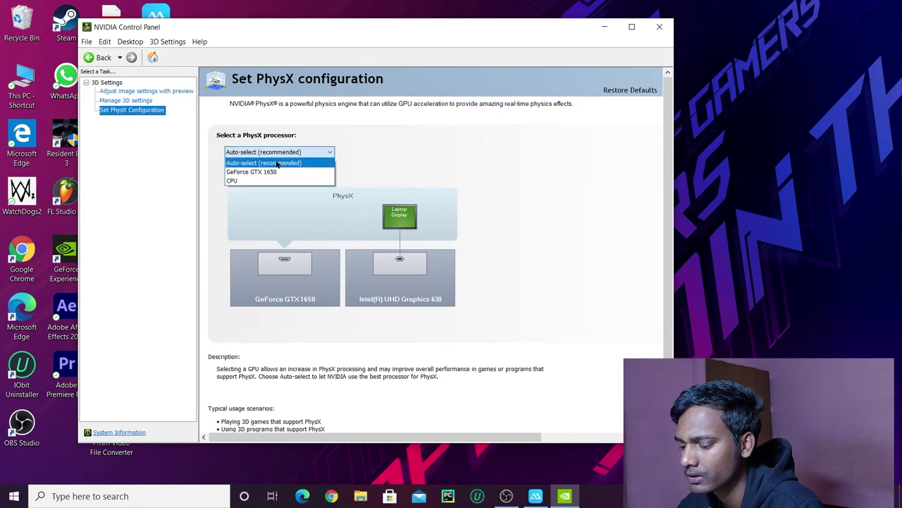
pyautogui.click(249, 173)
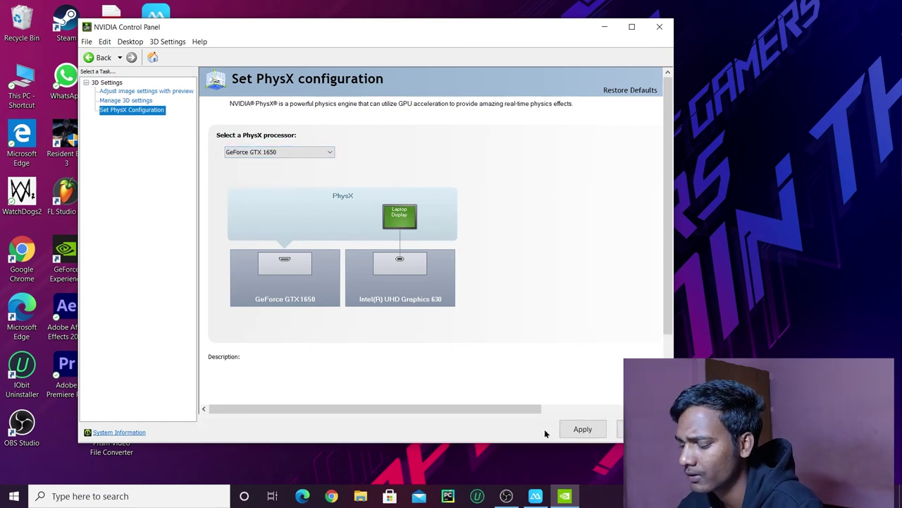
pyautogui.click(582, 429)
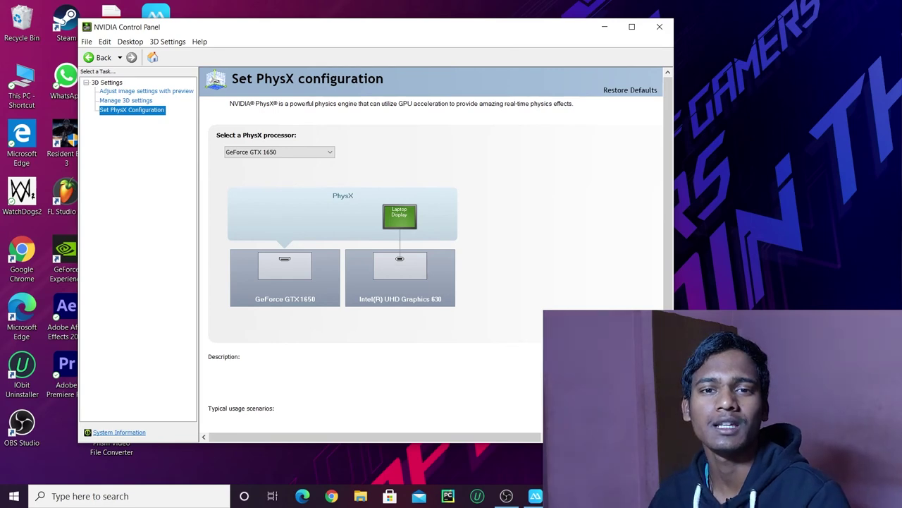
pyautogui.hotkey('alt', 'F4')
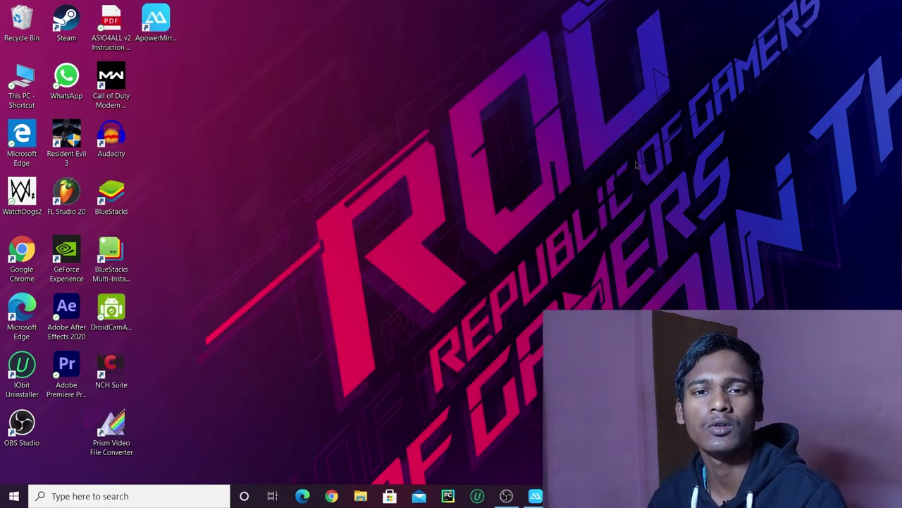